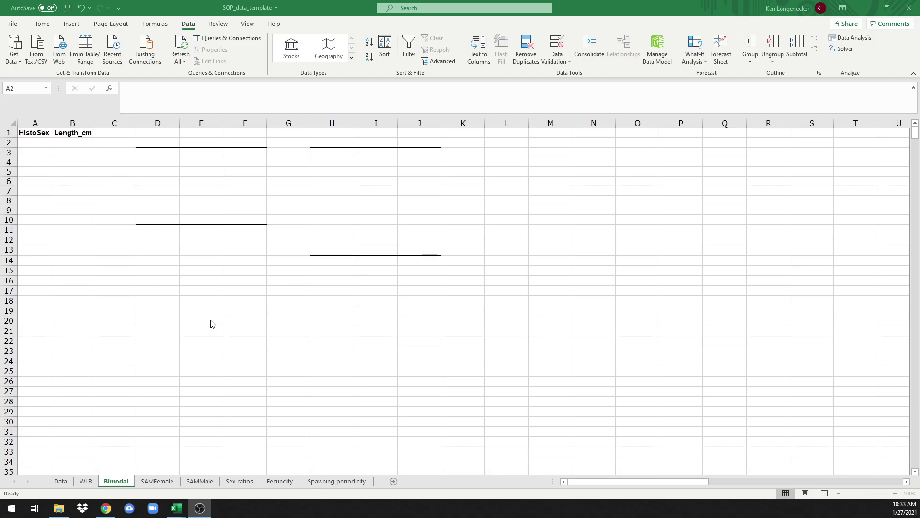
Step: Copy the HistoSex column J from the Data sheet into Bimodal column A
{"action": "key", "text": "shift+Right"}
{"action": "key", "text": "ctrl+shift+Down"}
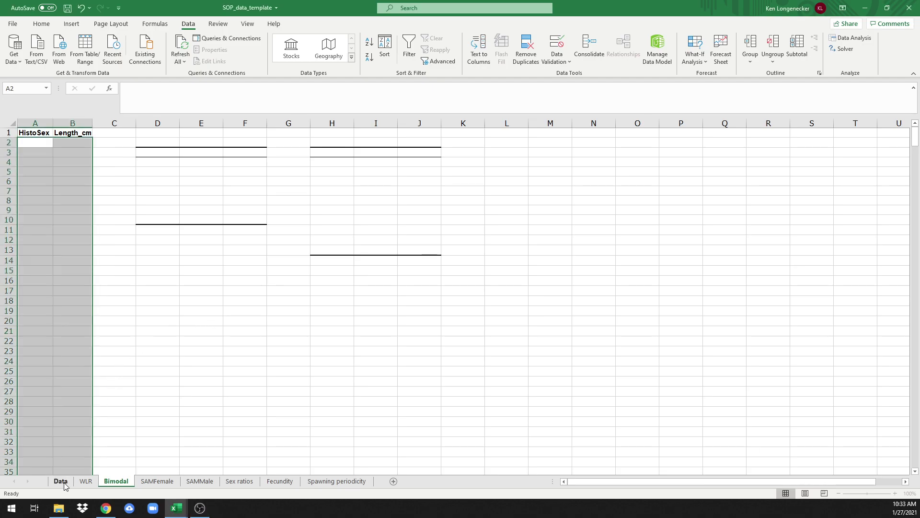
{"action": "left_click", "coordinate": [61, 481]}
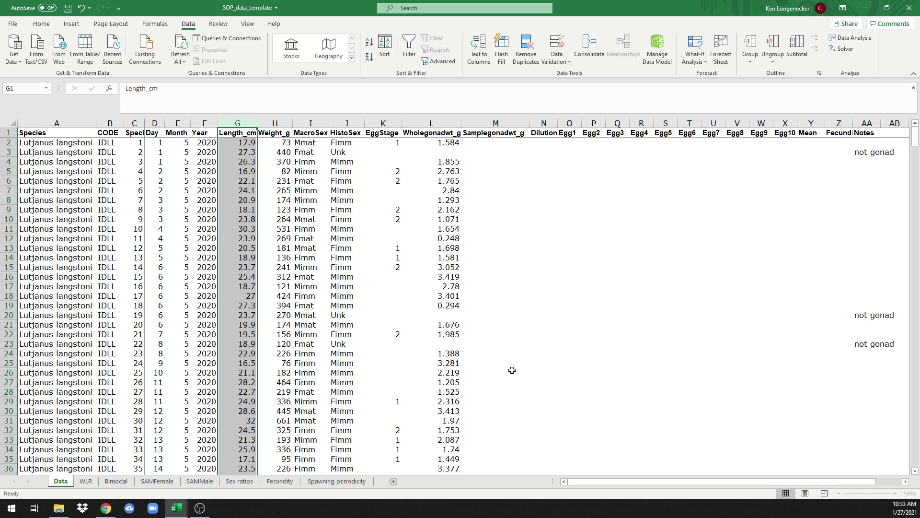
{"action": "left_click", "coordinate": [119, 483]}
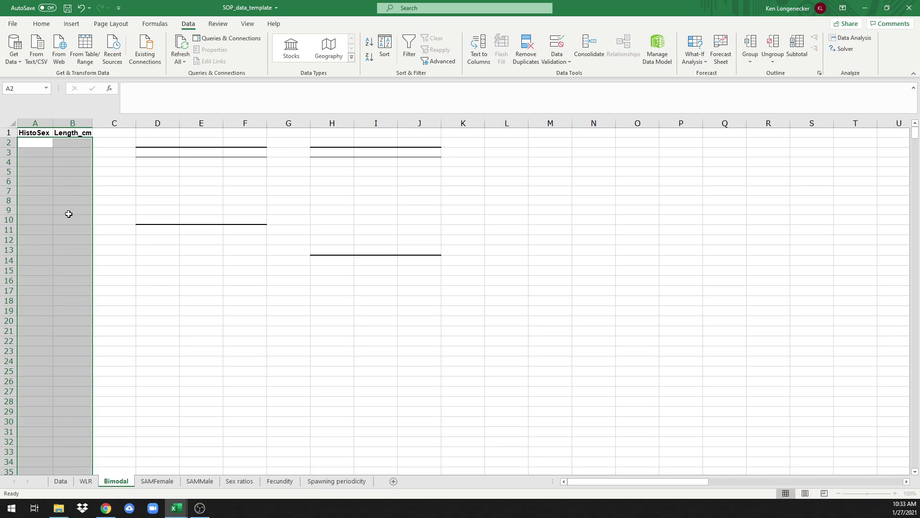
{"action": "left_click", "coordinate": [61, 481]}
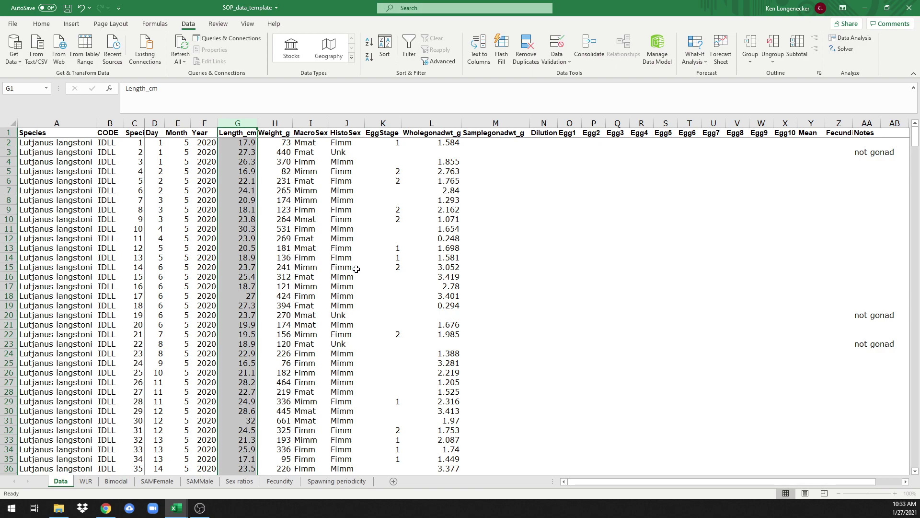
{"action": "left_click", "coordinate": [348, 121]}
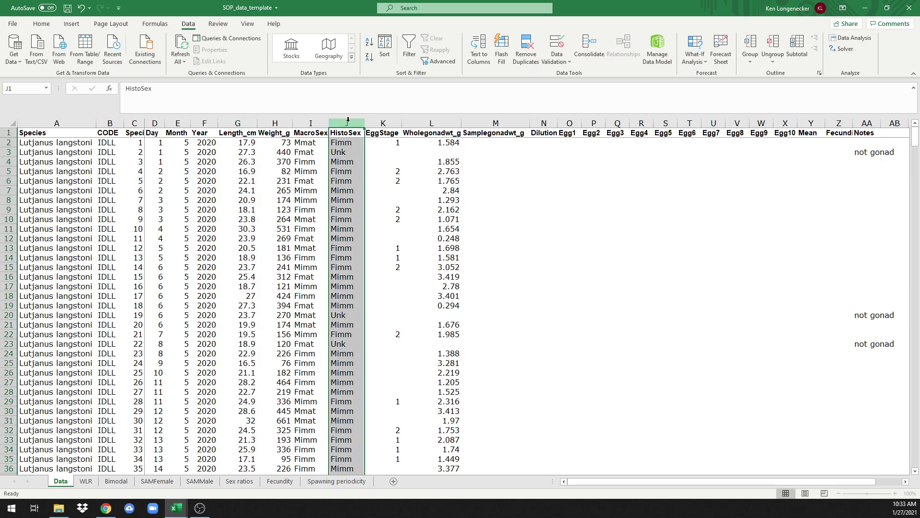
{"action": "key", "text": "ctrl+c"}
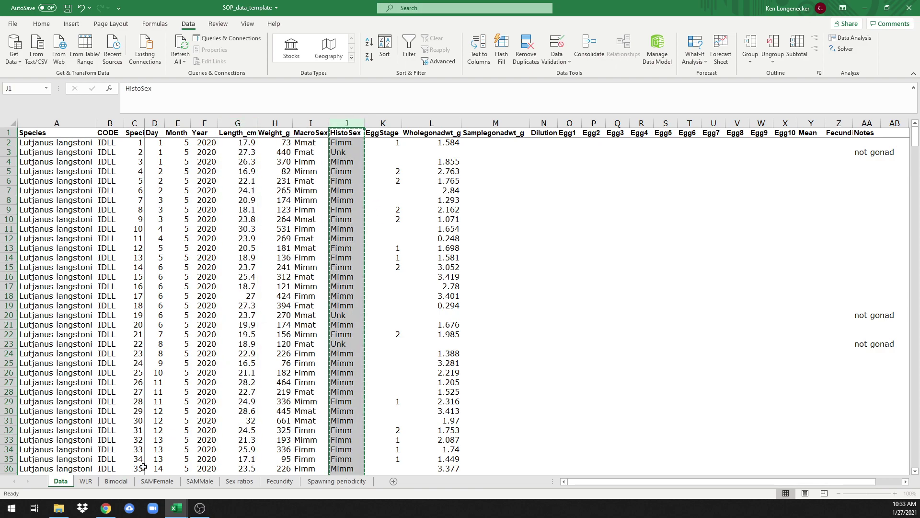
{"action": "left_click", "coordinate": [116, 481]}
{"action": "key", "text": "ctrl+v"}
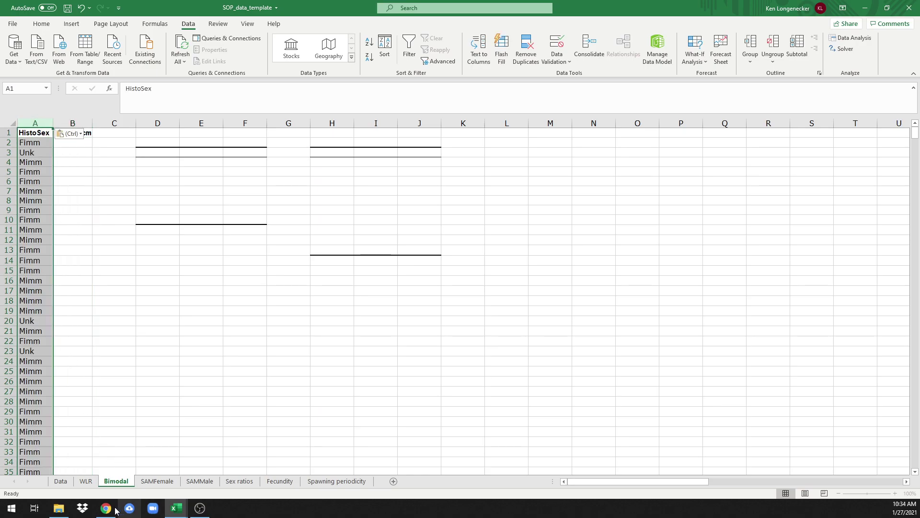
Step: Copy the Length_cm column G from the Data sheet into Bimodal column B, then select columns A:B
{"action": "left_click", "coordinate": [175, 508]}
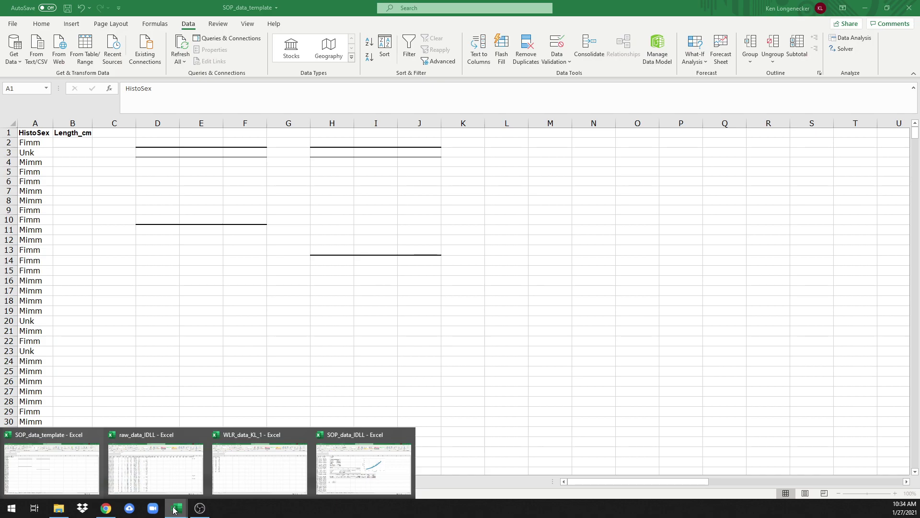
{"action": "left_click", "coordinate": [80, 446]}
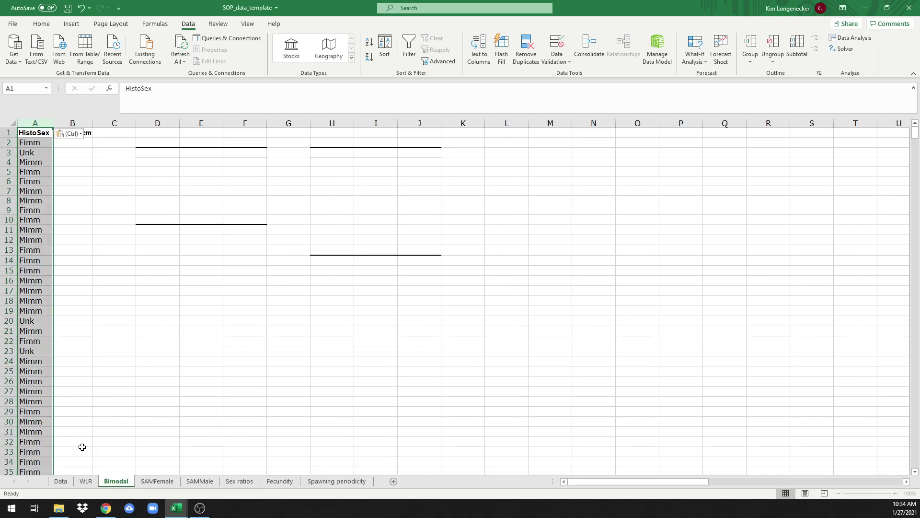
{"action": "left_click", "coordinate": [60, 481]}
{"action": "left_click", "coordinate": [243, 123]}
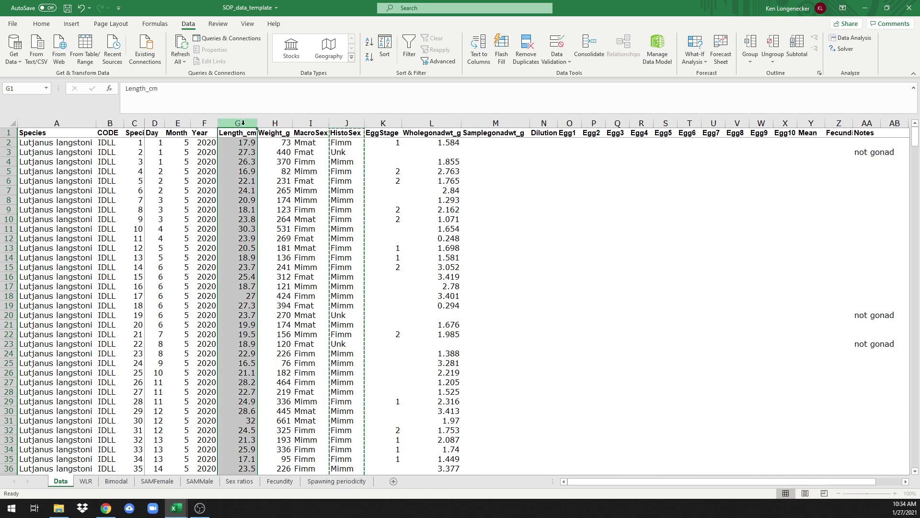
{"action": "key", "text": "ctrl+c"}
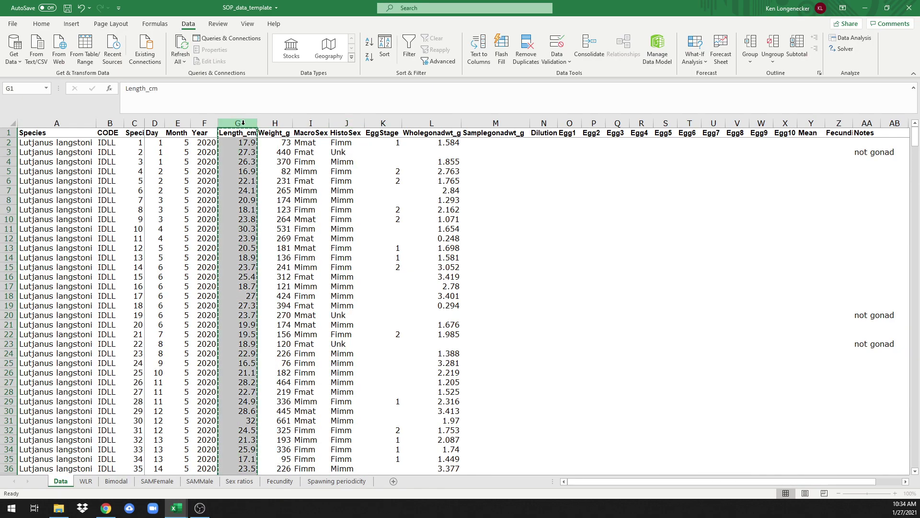
{"action": "left_click", "coordinate": [125, 482]}
{"action": "left_click", "coordinate": [75, 124]}
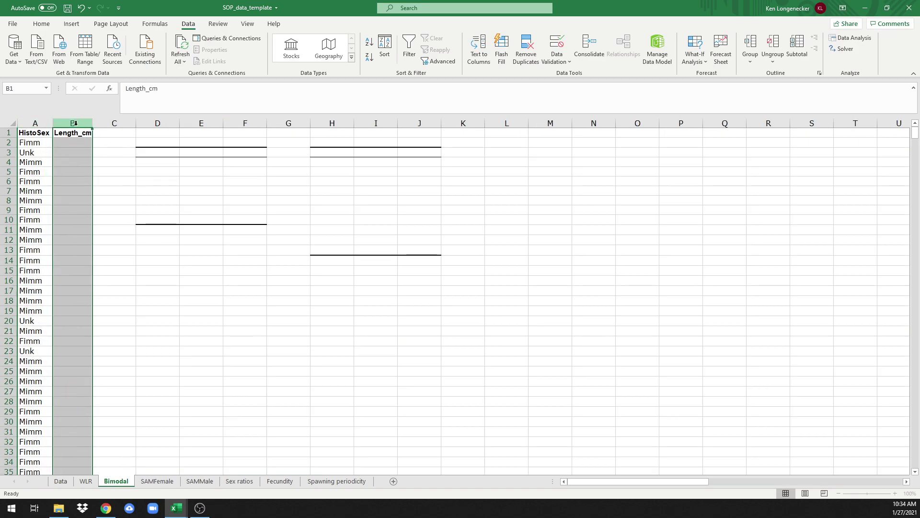
{"action": "key", "text": "ctrl+v"}
{"action": "left_click_drag", "start_coordinate": [36, 124], "coordinate": [72, 123]}
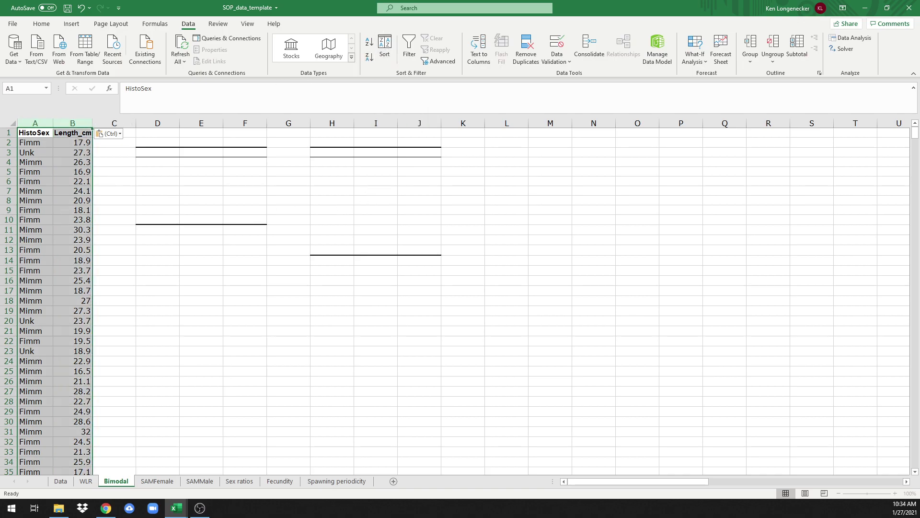
Step: Sort columns A:B by HistoSex A to Z with headers, then scroll through to check the order
{"action": "left_click", "coordinate": [383, 46]}
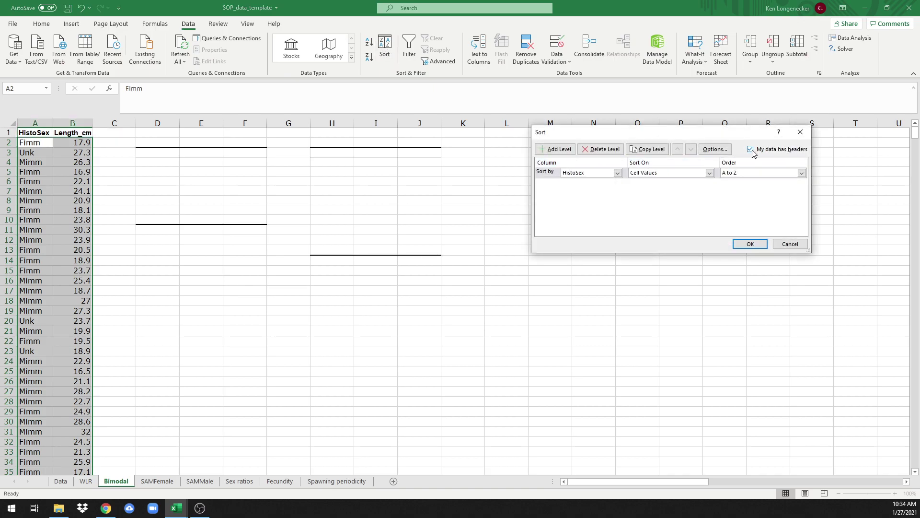
{"action": "left_click", "coordinate": [618, 173]}
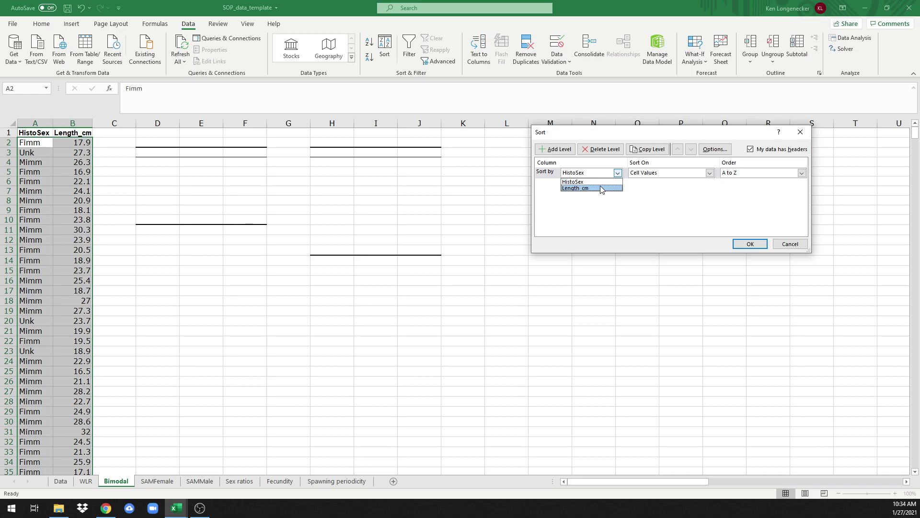
{"action": "left_click", "coordinate": [602, 185]}
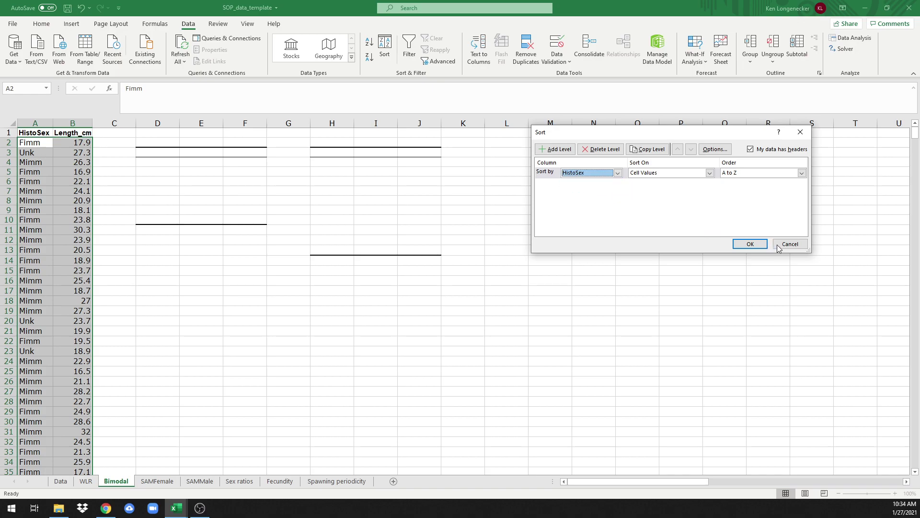
{"action": "left_click", "coordinate": [750, 244]}
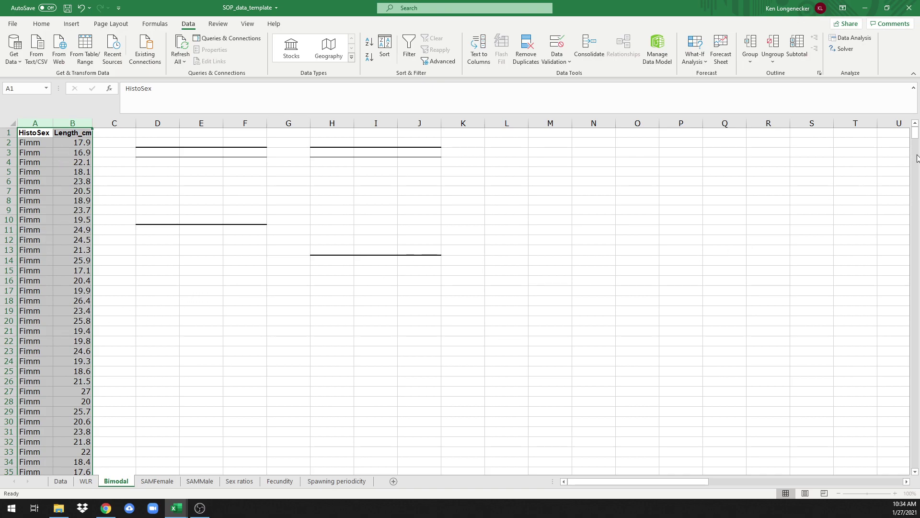
{"action": "left_click_drag", "start_coordinate": [917, 139], "coordinate": [906, 322]}
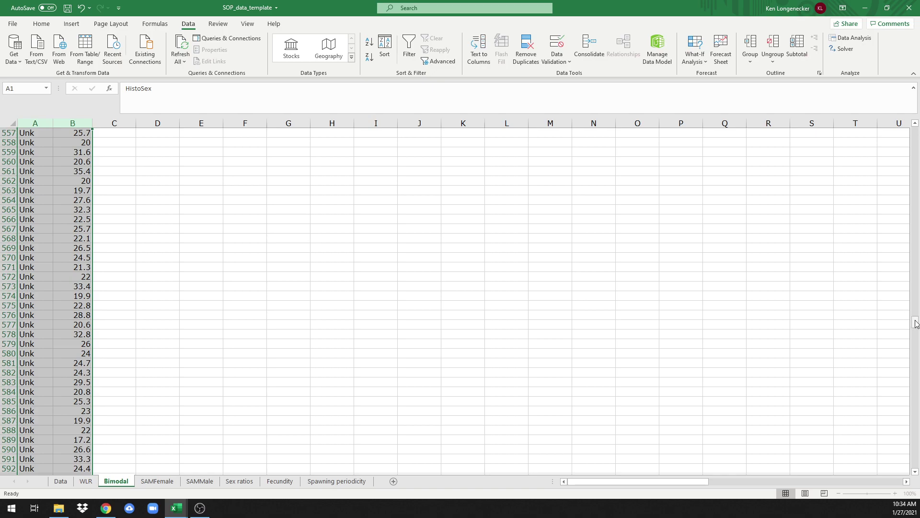
{"action": "left_click_drag", "start_coordinate": [915, 322], "coordinate": [916, 125]}
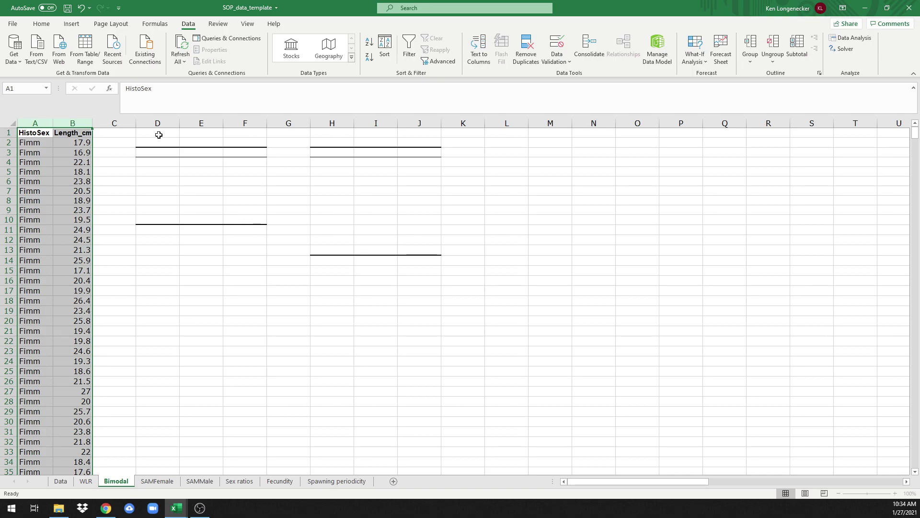
Step: Start an F-Test Two-Sample for Variances with Variable 1 range B2:B264
{"action": "left_click", "coordinate": [849, 40]}
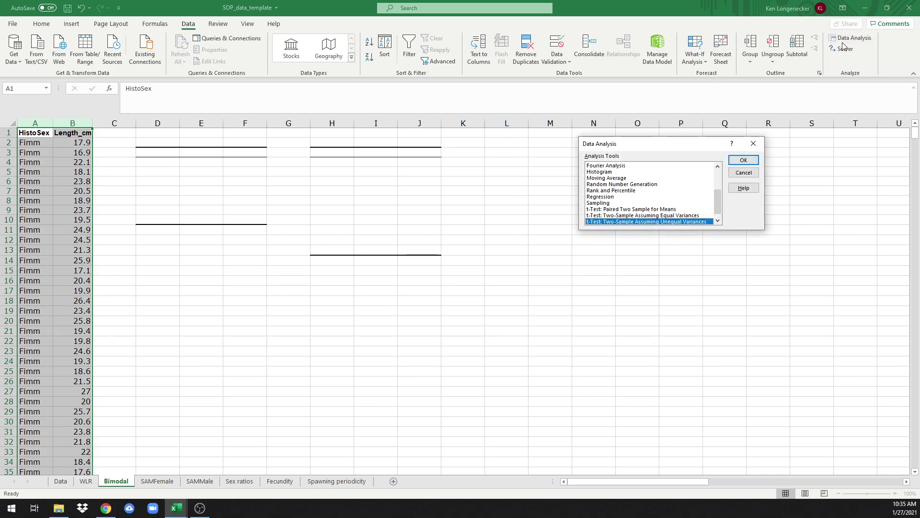
{"action": "left_click_drag", "start_coordinate": [718, 201], "coordinate": [719, 177]}
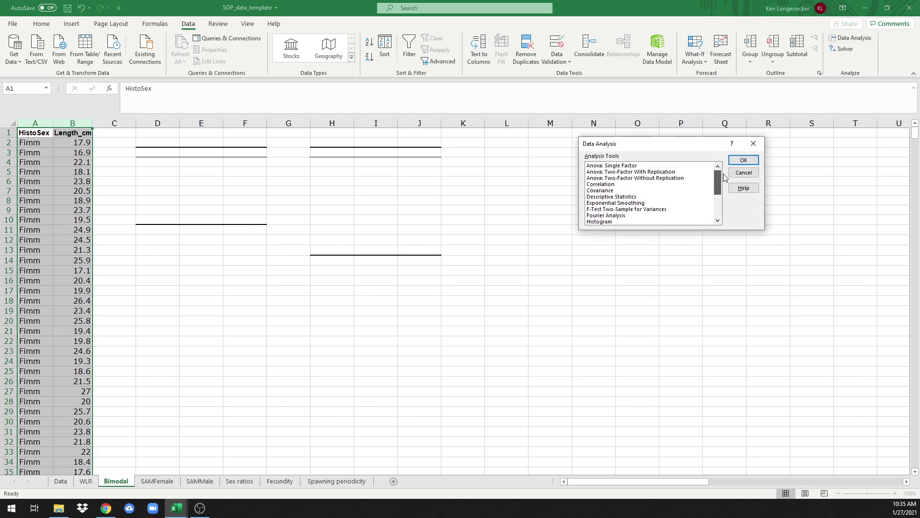
{"action": "left_click", "coordinate": [619, 209]}
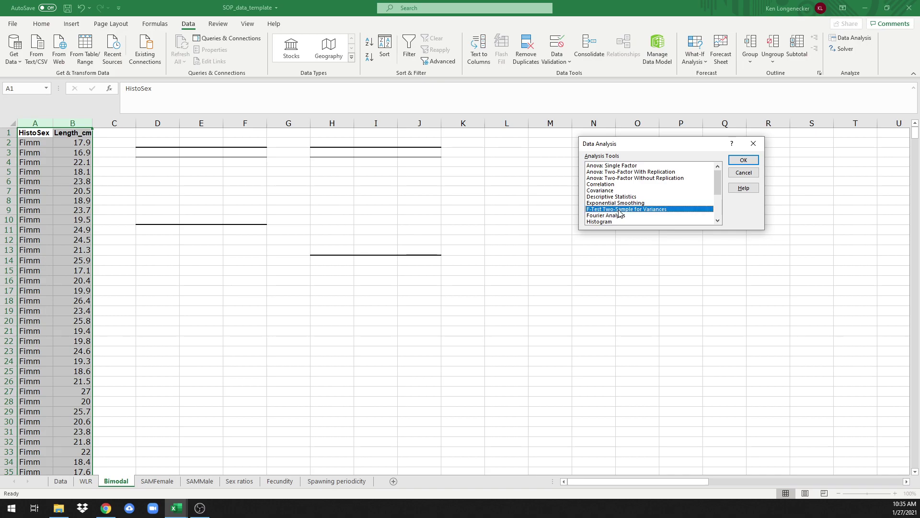
{"action": "left_click", "coordinate": [748, 166]}
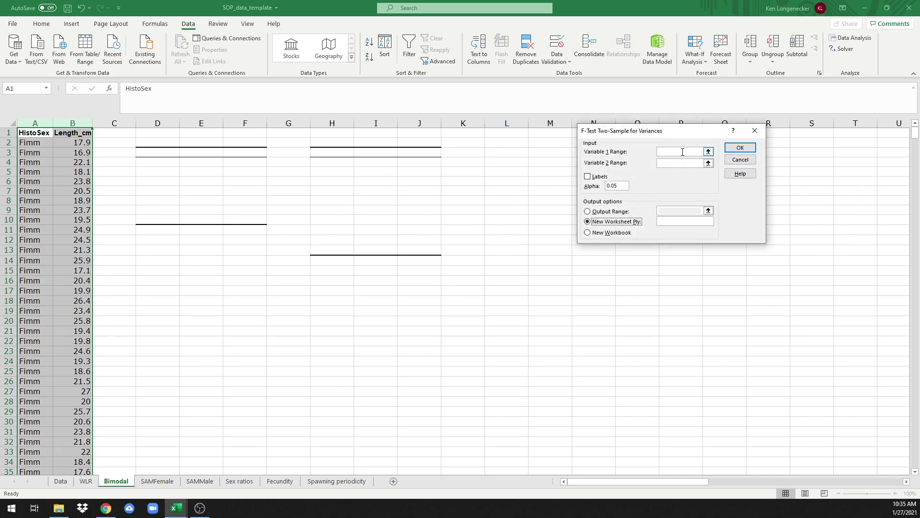
{"action": "left_click", "coordinate": [682, 152]}
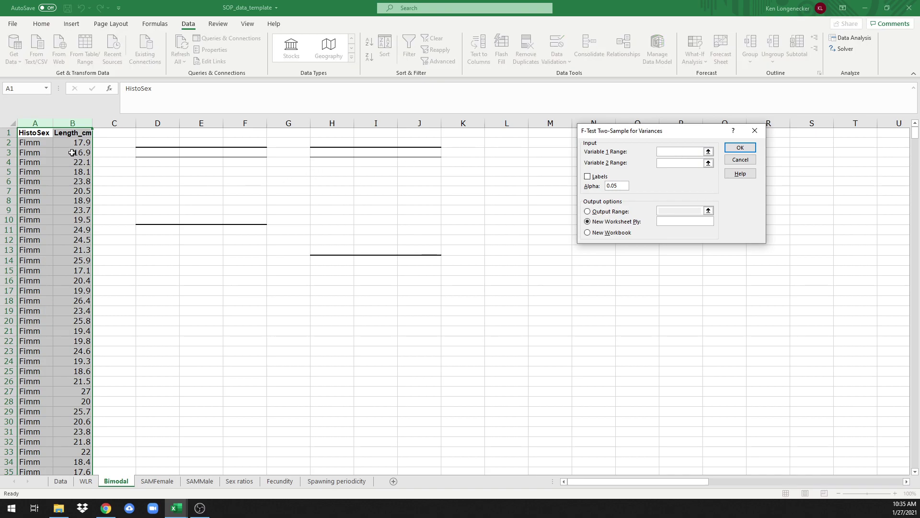
{"action": "left_click", "coordinate": [77, 143]}
{"action": "scroll", "coordinate": [81, 142], "scroll_direction": "down", "scroll_amount": 20}
{"action": "left_click_drag", "start_coordinate": [82, 142], "coordinate": [82, 384]}
{"action": "scroll", "coordinate": [81, 142], "scroll_direction": "up", "scroll_amount": 20}
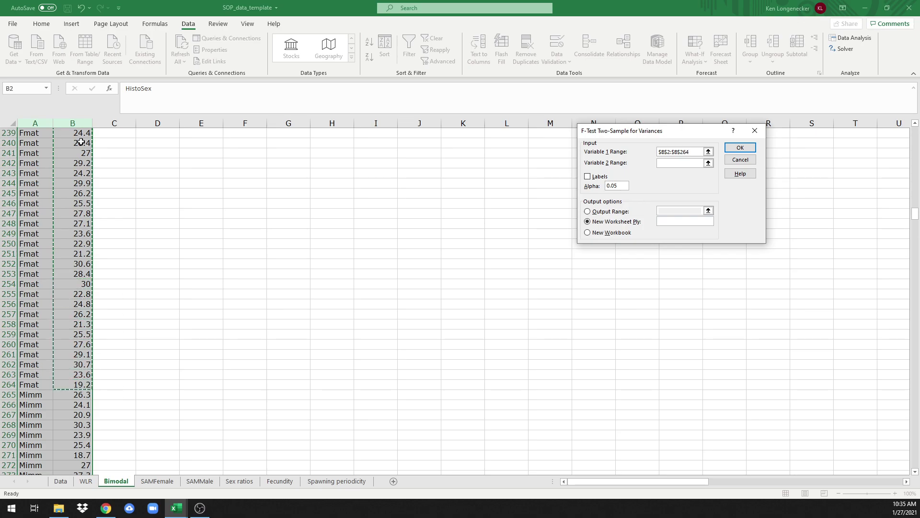
Step: Set Variable 2 to B265:B549 and output range D1, then run the F-test
{"action": "left_click", "coordinate": [666, 163]}
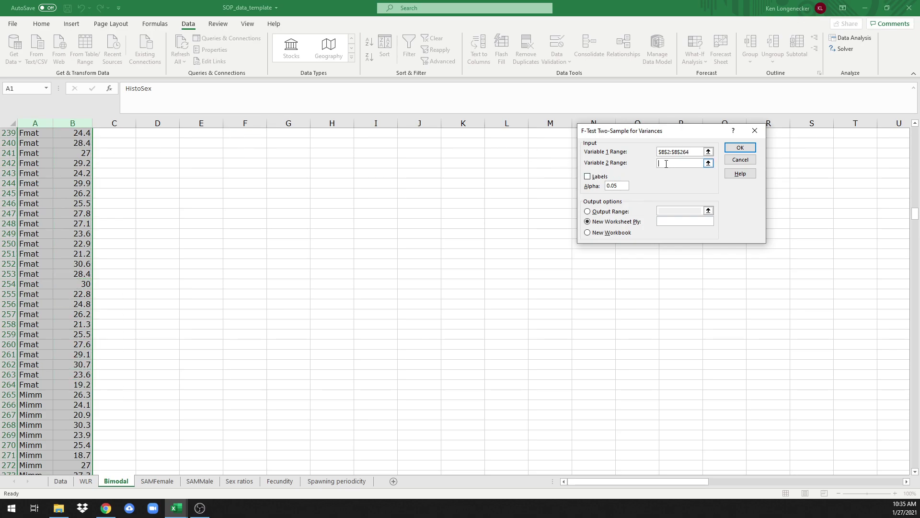
{"action": "left_click", "coordinate": [78, 394]}
{"action": "scroll", "coordinate": [77, 393], "scroll_direction": "down", "scroll_amount": 20}
{"action": "left_click_drag", "start_coordinate": [78, 394], "coordinate": [78, 393]}
{"action": "scroll", "coordinate": [78, 393], "scroll_direction": "down", "scroll_amount": 20}
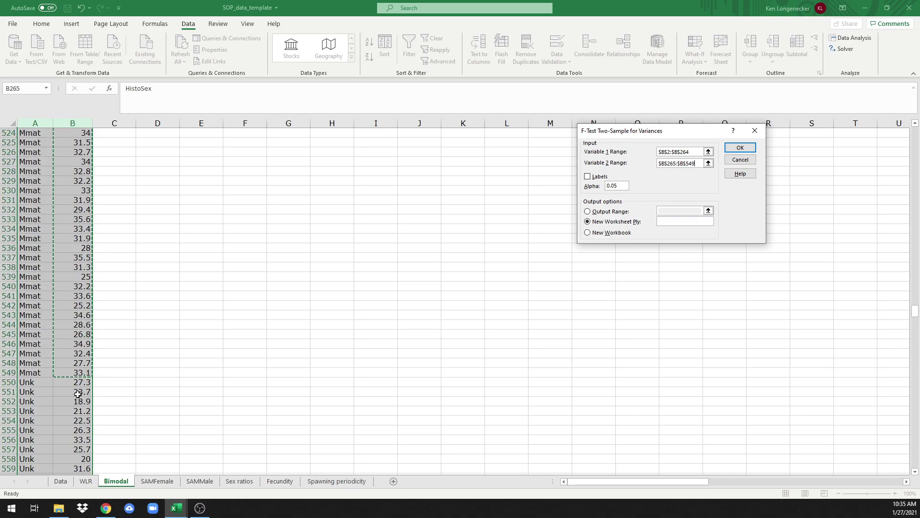
{"action": "left_click", "coordinate": [588, 212]}
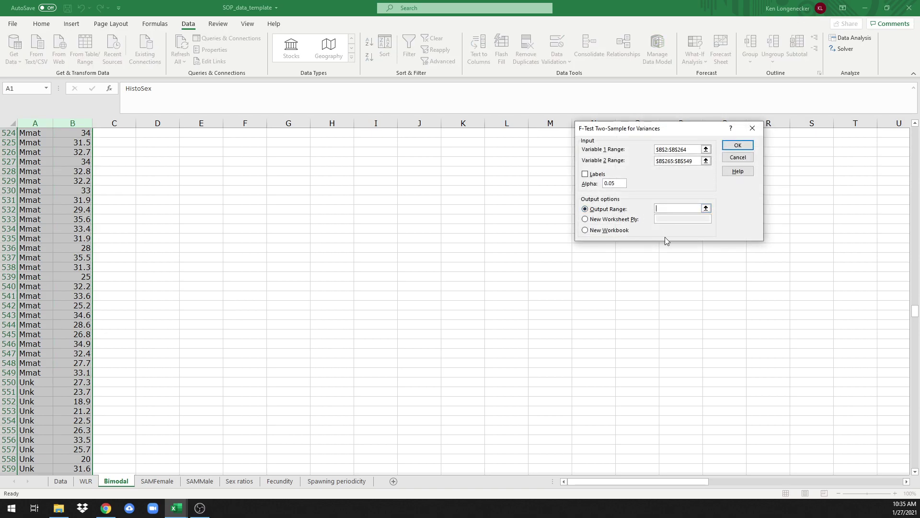
{"action": "left_click_drag", "start_coordinate": [916, 312], "coordinate": [915, 131]}
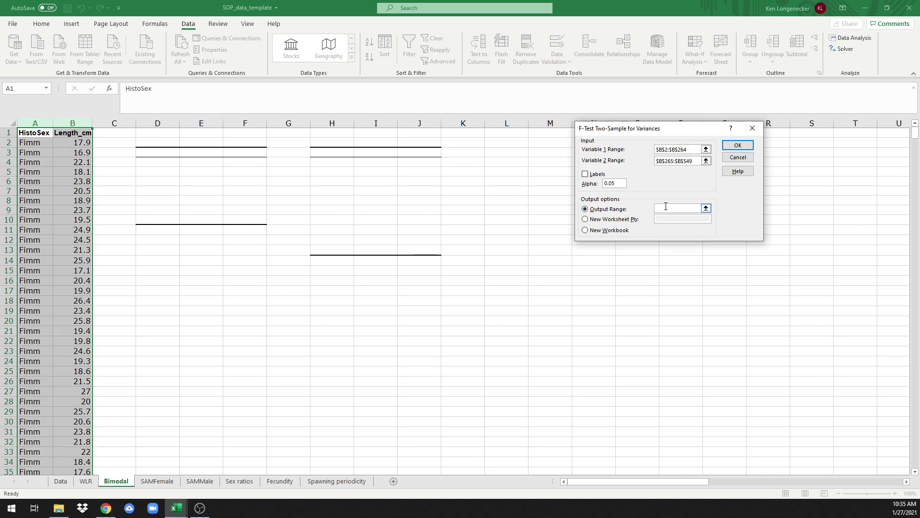
{"action": "left_click", "coordinate": [146, 134]}
{"action": "left_click", "coordinate": [737, 145]}
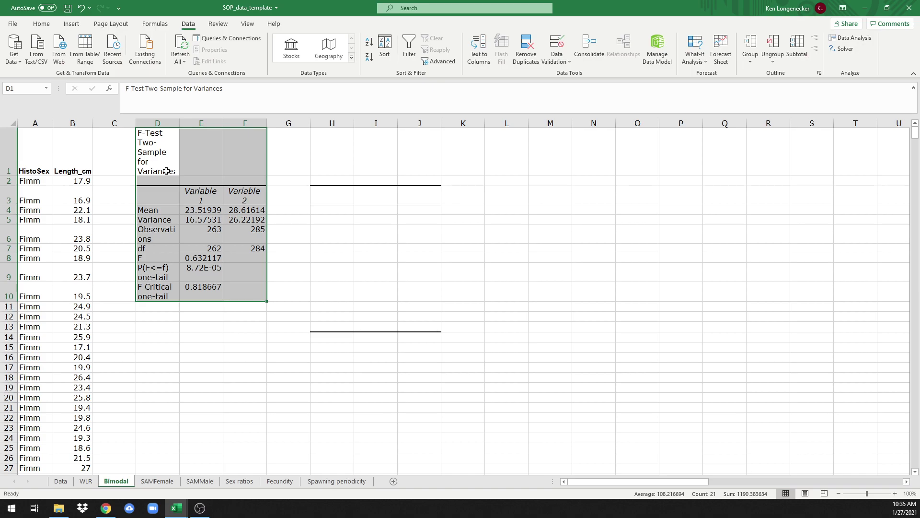
Step: Check the F-test's one-tail P value of 8.72E-05 in cell E9
{"action": "left_click", "coordinate": [195, 271]}
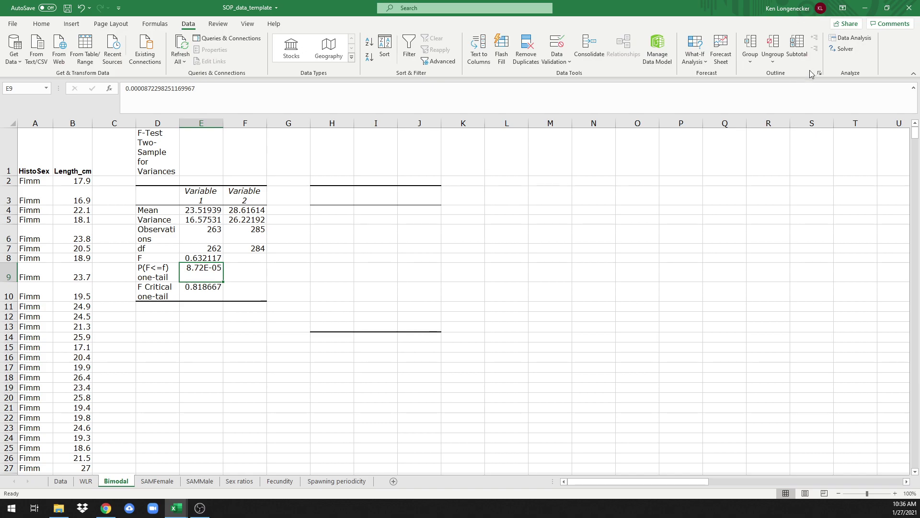
Step: Start a t-Test: Two-Sample Assuming Unequal Variances with Variable 1 range $B$2:$B$264
{"action": "left_click", "coordinate": [853, 38]}
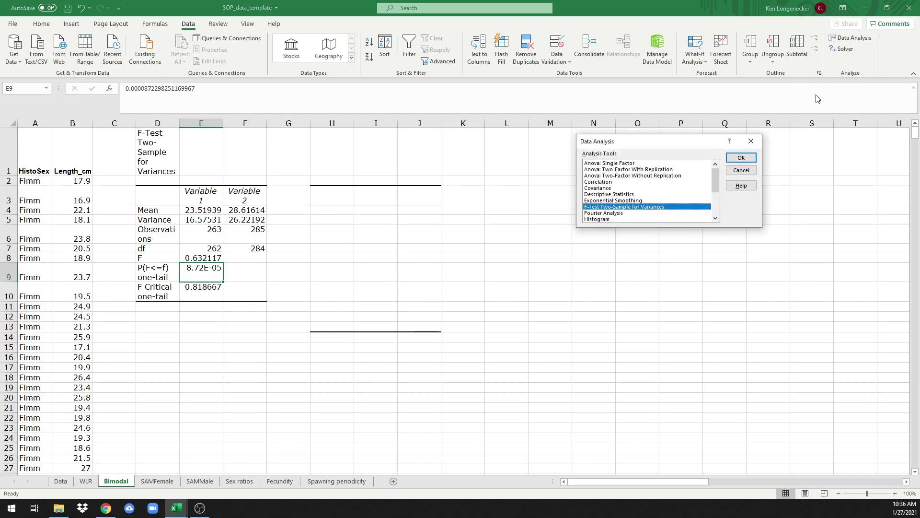
{"action": "left_click_drag", "start_coordinate": [716, 179], "coordinate": [719, 208]}
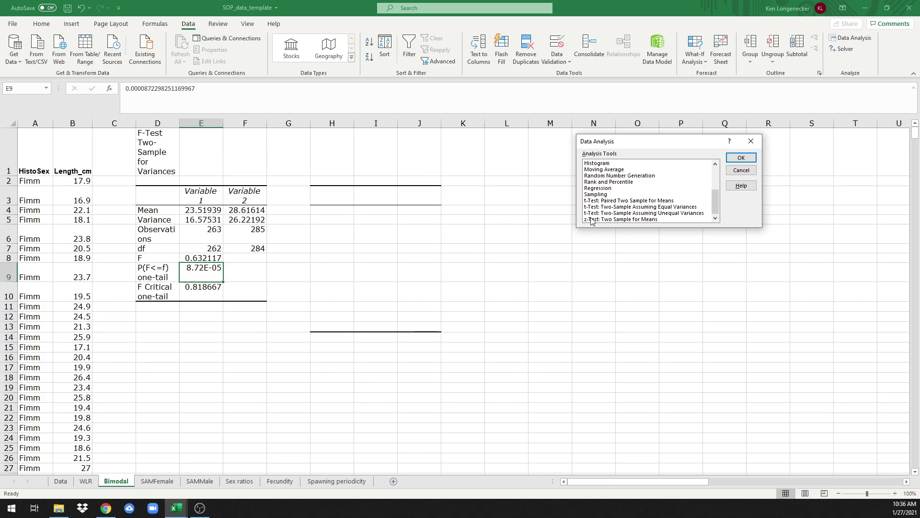
{"action": "left_click", "coordinate": [622, 213]}
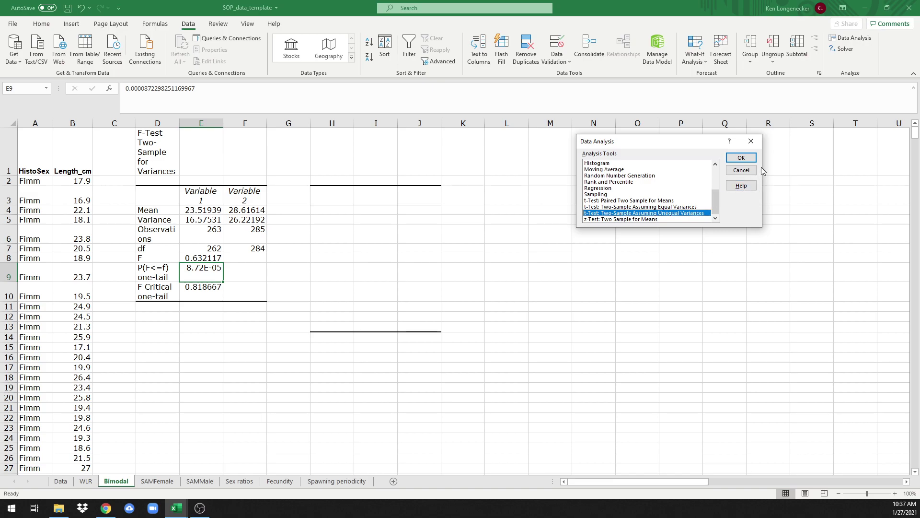
{"action": "left_click", "coordinate": [740, 158]}
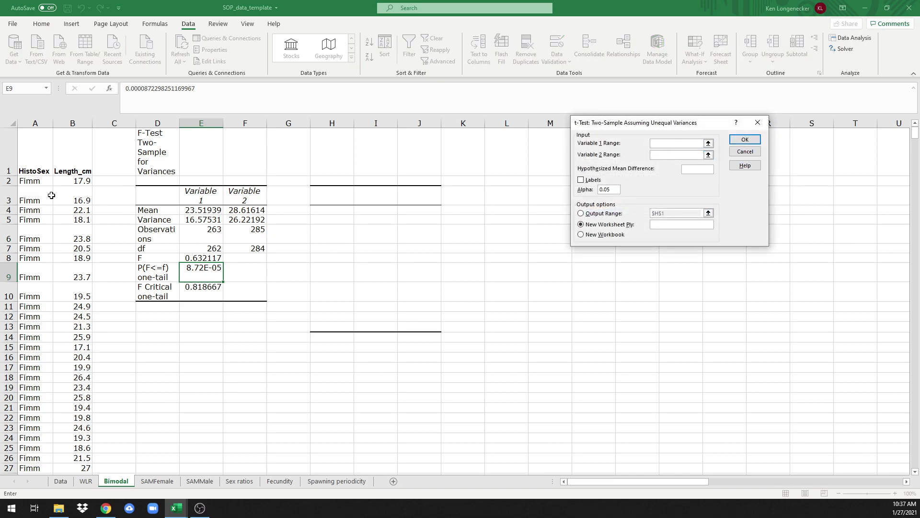
{"action": "left_click", "coordinate": [75, 180]}
{"action": "scroll", "coordinate": [87, 180], "scroll_direction": "down", "scroll_amount": 20}
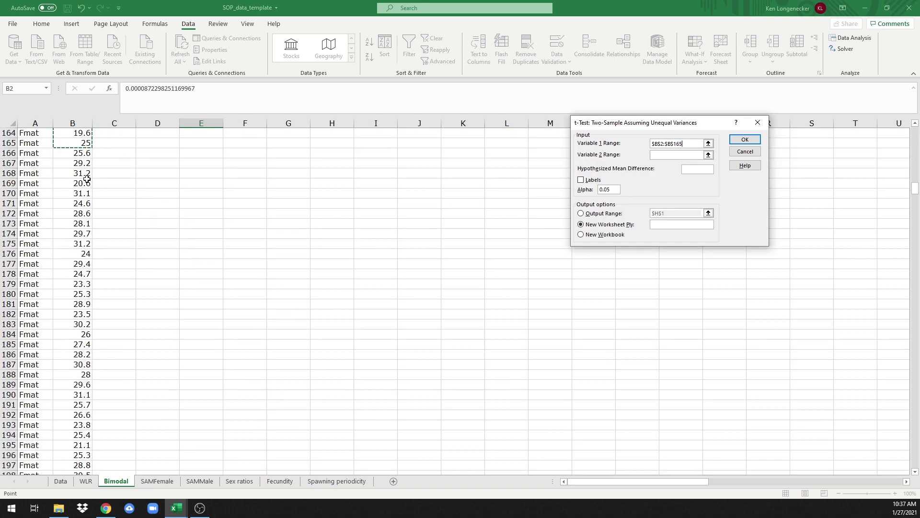
{"action": "scroll", "coordinate": [87, 179], "scroll_direction": "down", "scroll_amount": 11}
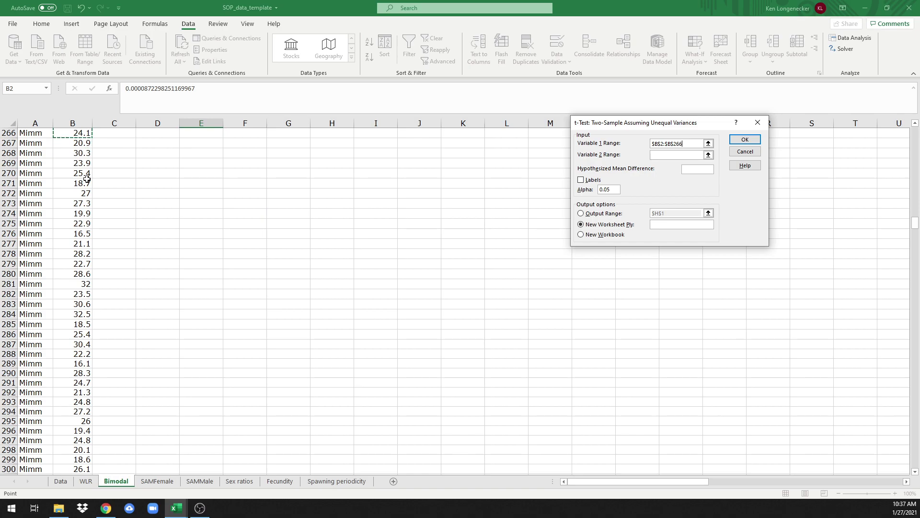
{"action": "scroll", "coordinate": [86, 180], "scroll_direction": "up", "scroll_amount": 3}
{"action": "key", "text": "shift+Down"}
{"action": "key", "text": "shift+Down"}
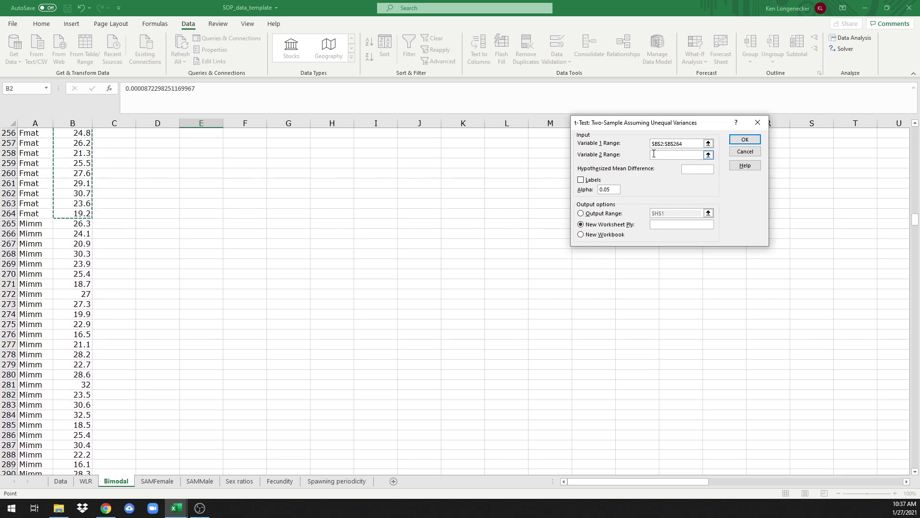
Step: Set Variable 2 to $B$265:$B$549 and the output range to H1
{"action": "left_click", "coordinate": [675, 154]}
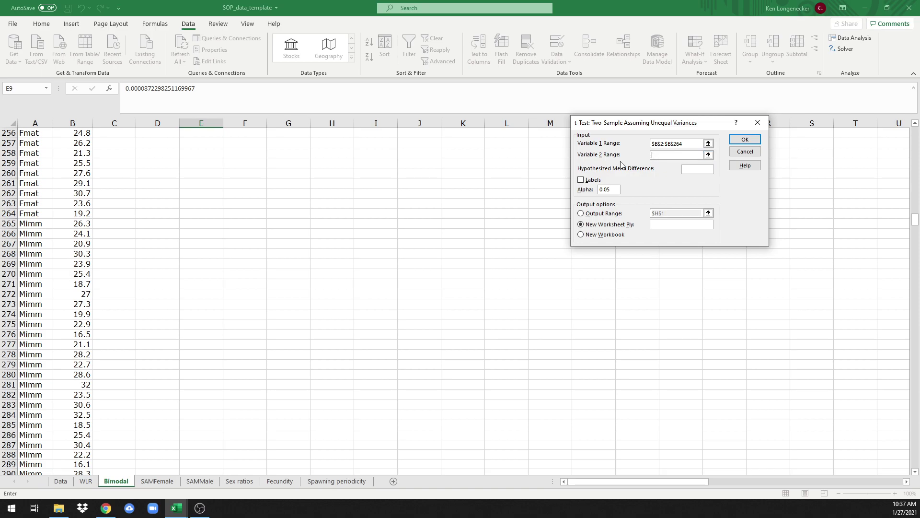
{"action": "left_click", "coordinate": [82, 225]}
{"action": "scroll", "coordinate": [82, 226], "scroll_direction": "down", "scroll_amount": 20}
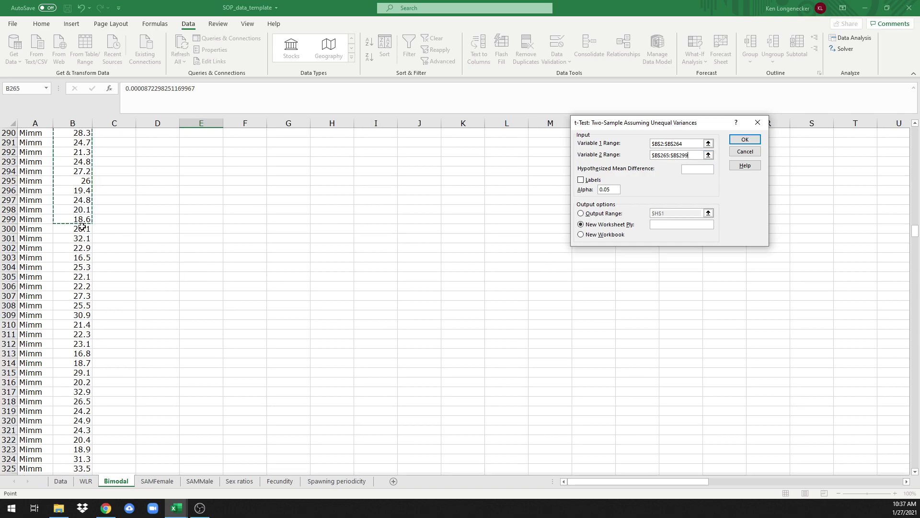
{"action": "scroll", "coordinate": [82, 227], "scroll_direction": "down", "scroll_amount": 20}
{"action": "key", "text": "shift+Up"}
{"action": "key", "text": "shift+Up"}
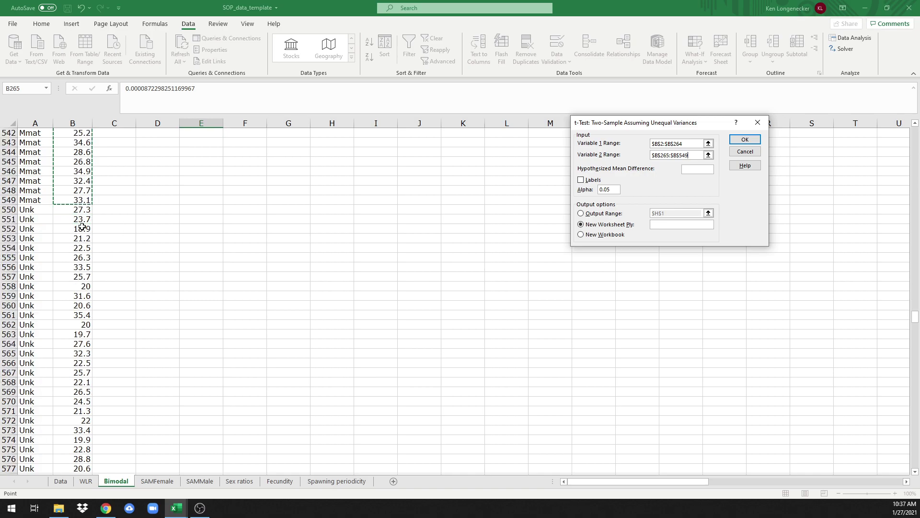
{"action": "left_click", "coordinate": [580, 214]}
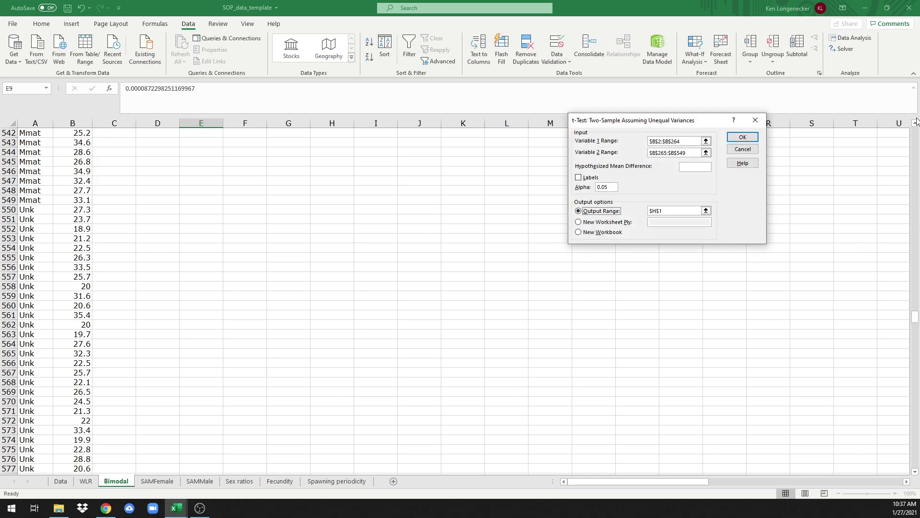
{"action": "left_click", "coordinate": [695, 211]}
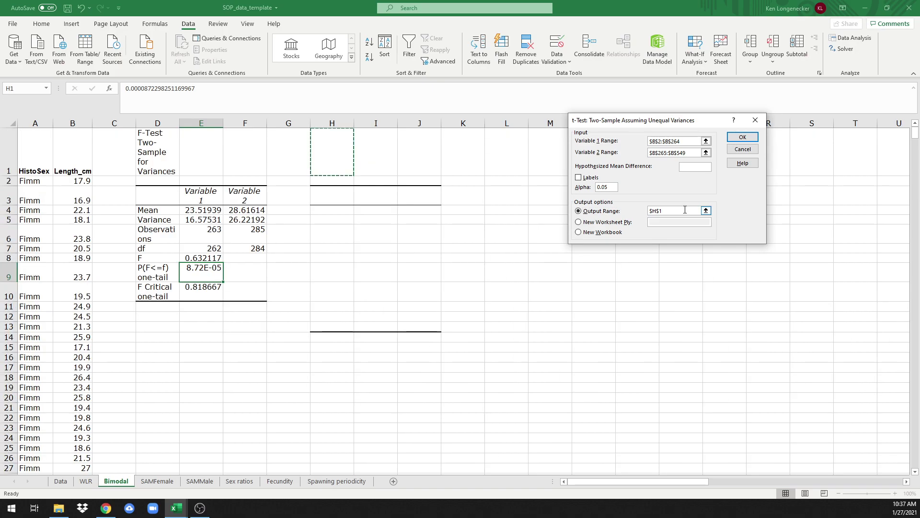
{"action": "left_click", "coordinate": [336, 152]}
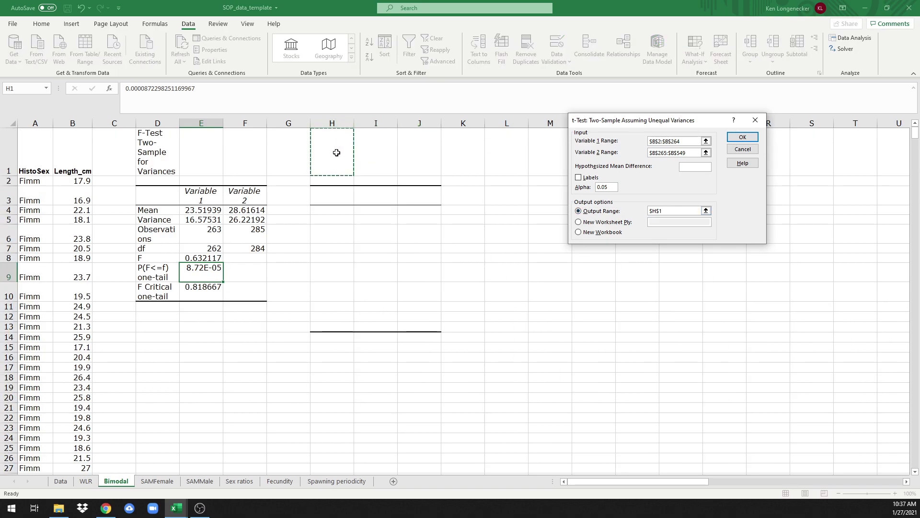
{"action": "left_click", "coordinate": [747, 137]}
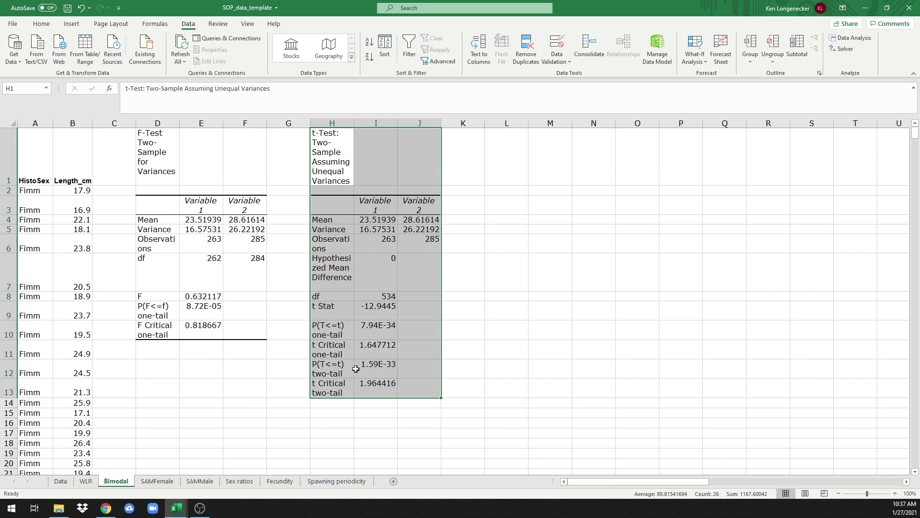
{"action": "left_click", "coordinate": [371, 368]}
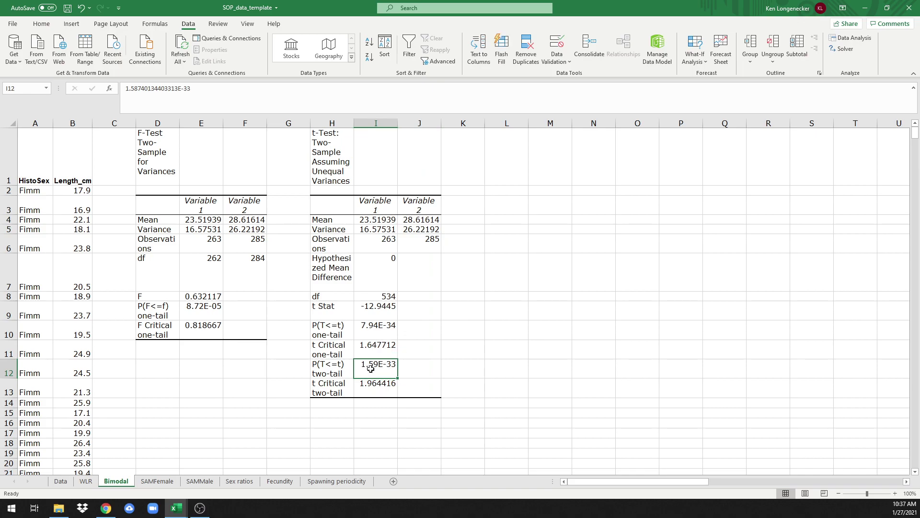